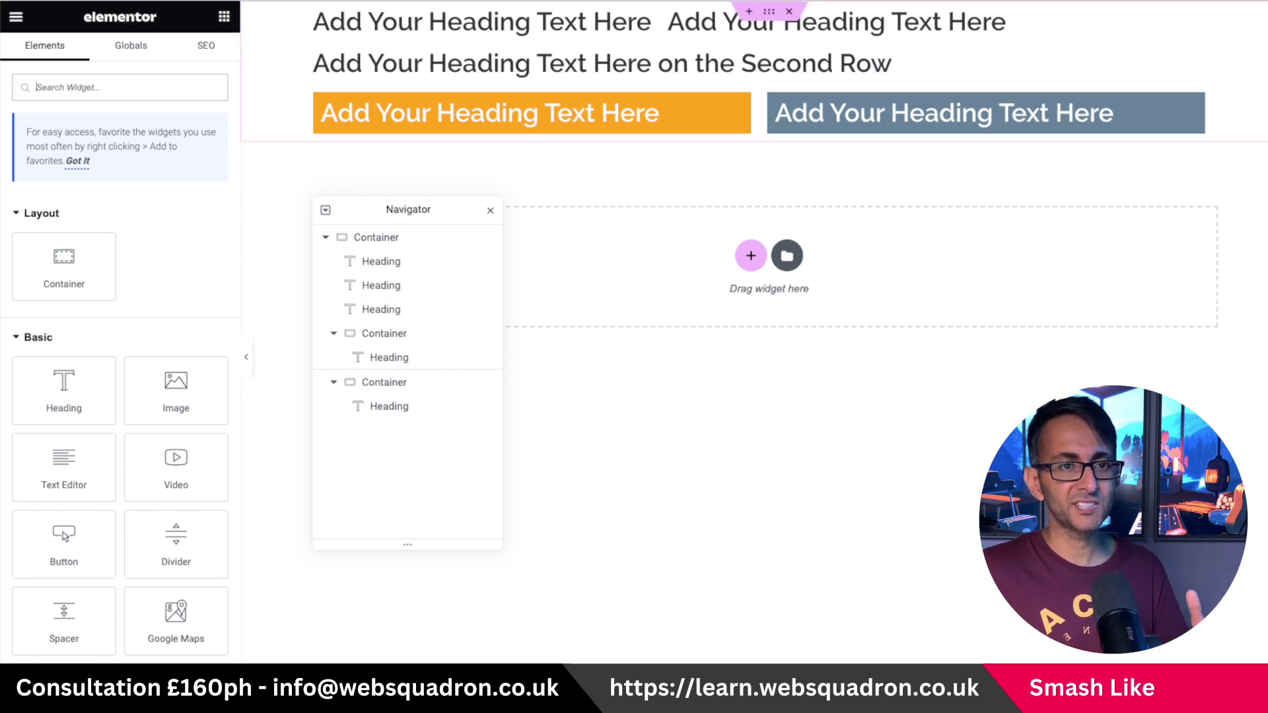
Step: Select the top container to show its Flexbox layout: 1140 px boxed width, 20 px gap, wrap on
{"action": "left_click", "coordinate": [769, 11]}
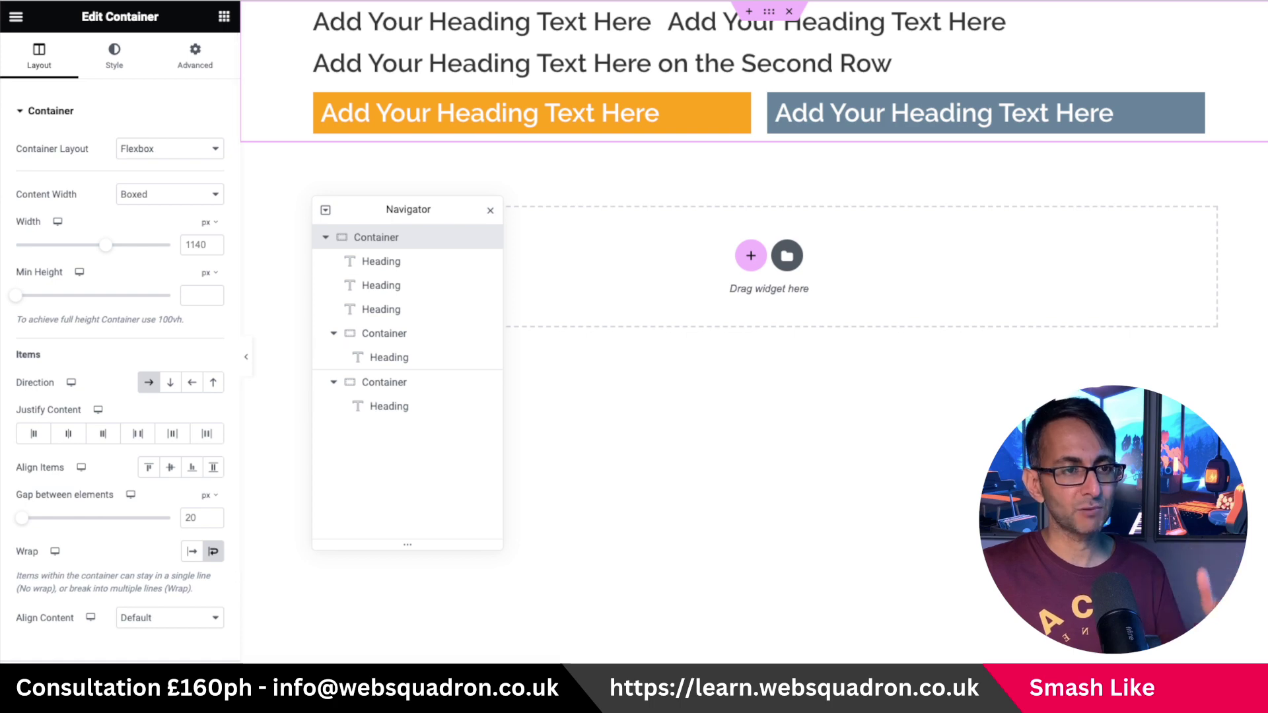
Step: On the outer container, try Gap between elements values of 0, 20 and 50
{"action": "left_click", "coordinate": [384, 382]}
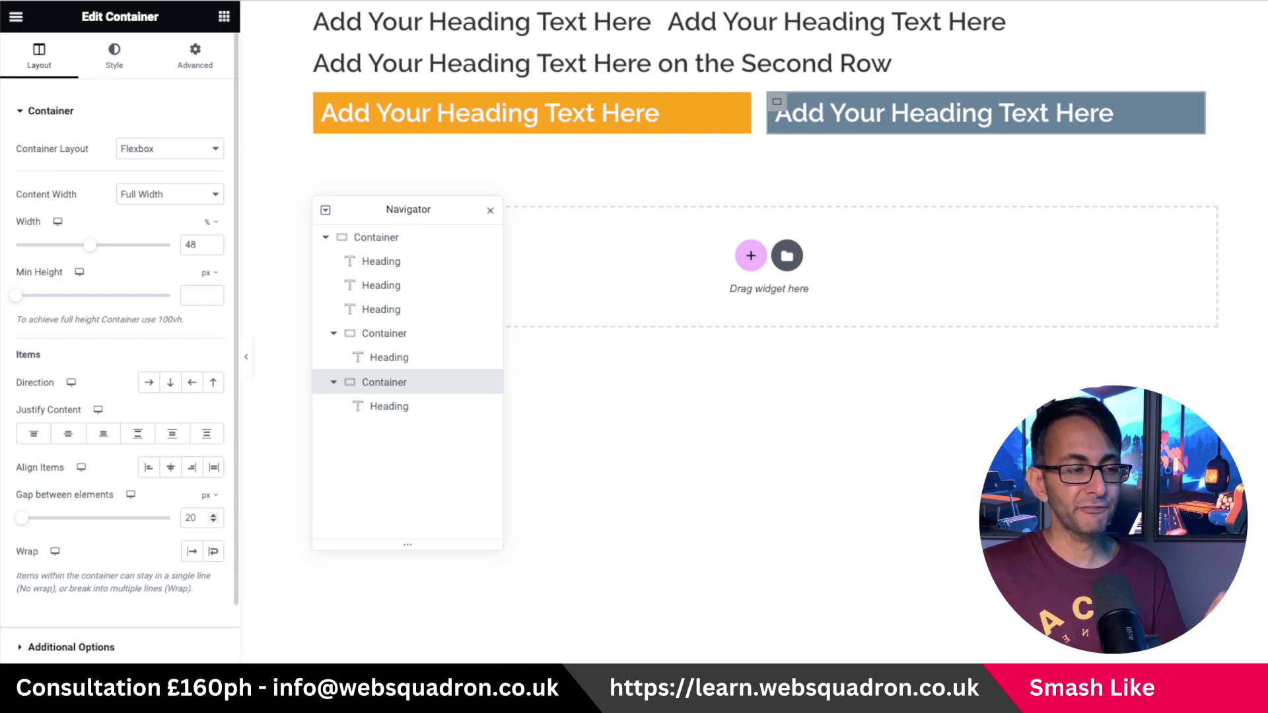
{"action": "left_click", "coordinate": [191, 519]}
{"action": "type", "text": "0"}
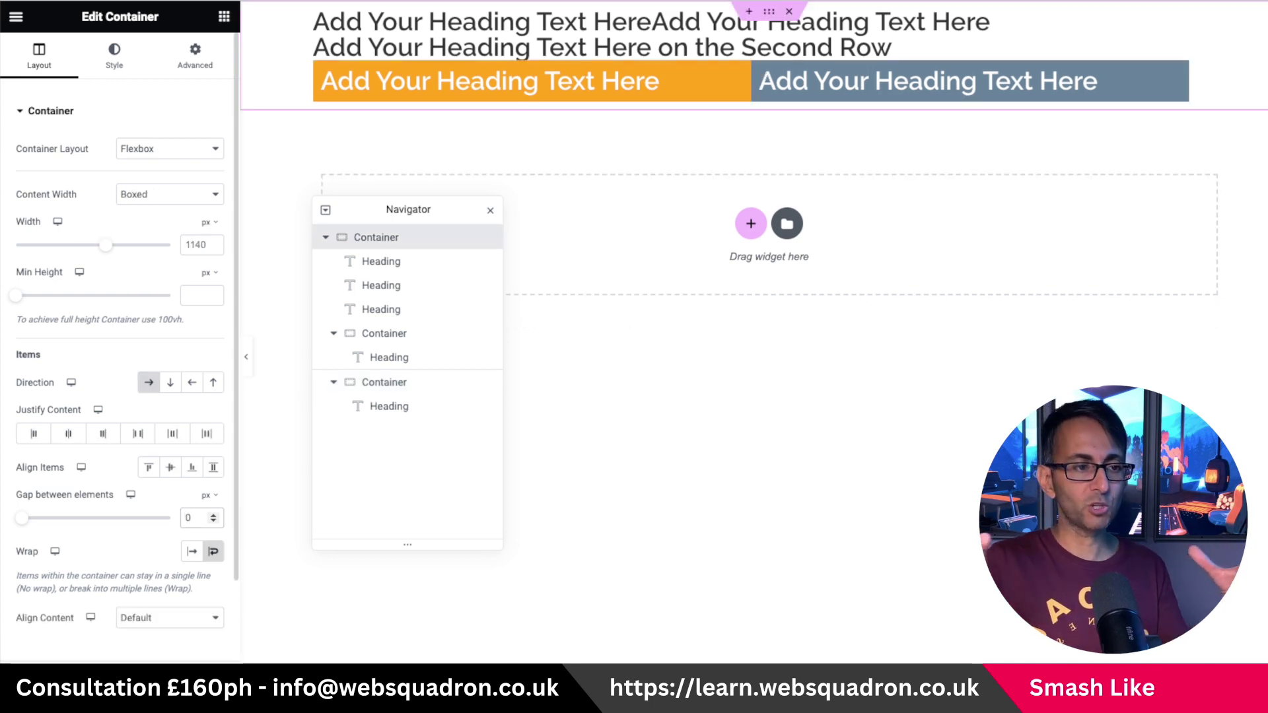
{"action": "key", "text": "BackSpace"}
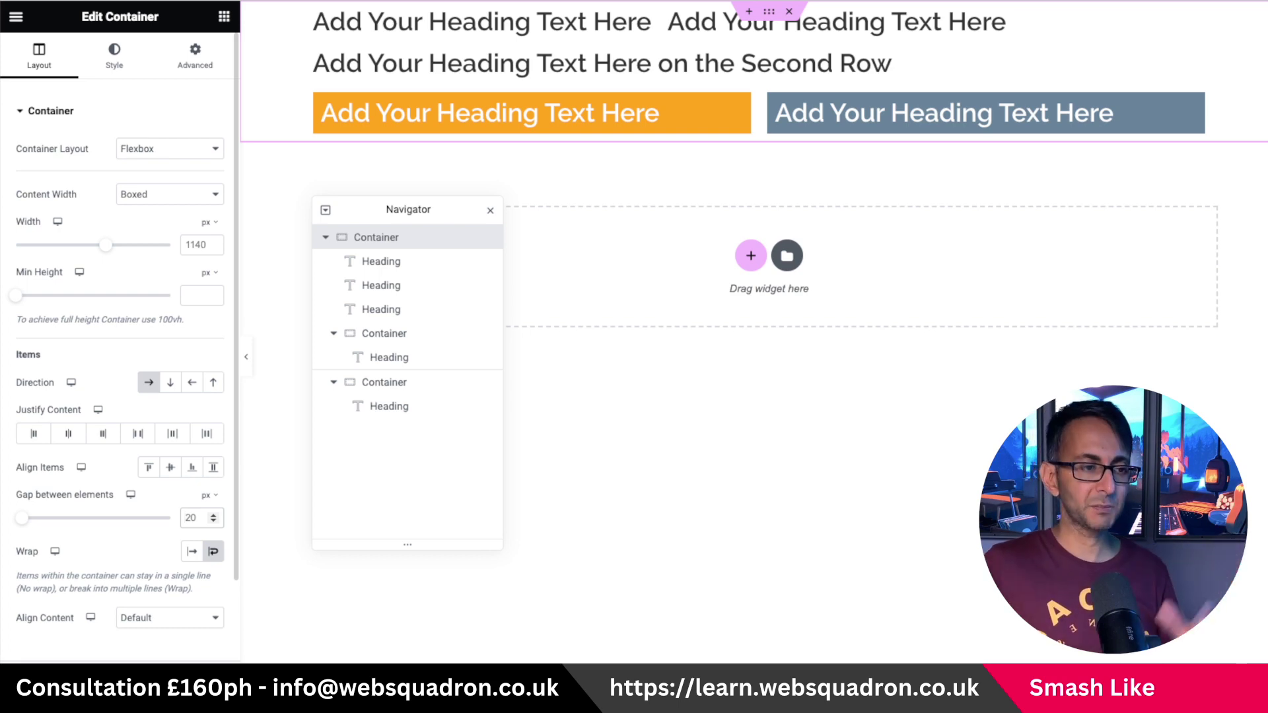
{"action": "key", "text": "BackSpace"}
{"action": "key", "text": "BackSpace"}
{"action": "type", "text": "50"}
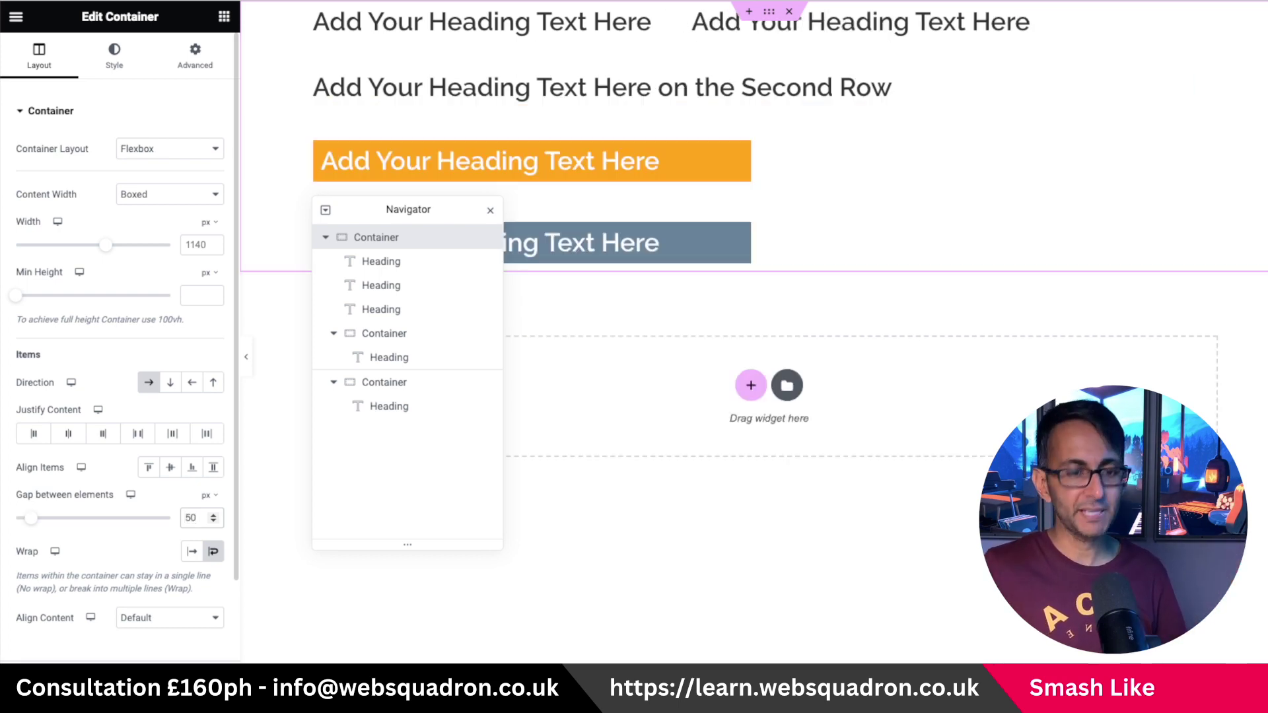
{"action": "key", "text": "BackSpace"}
{"action": "key", "text": "BackSpace"}
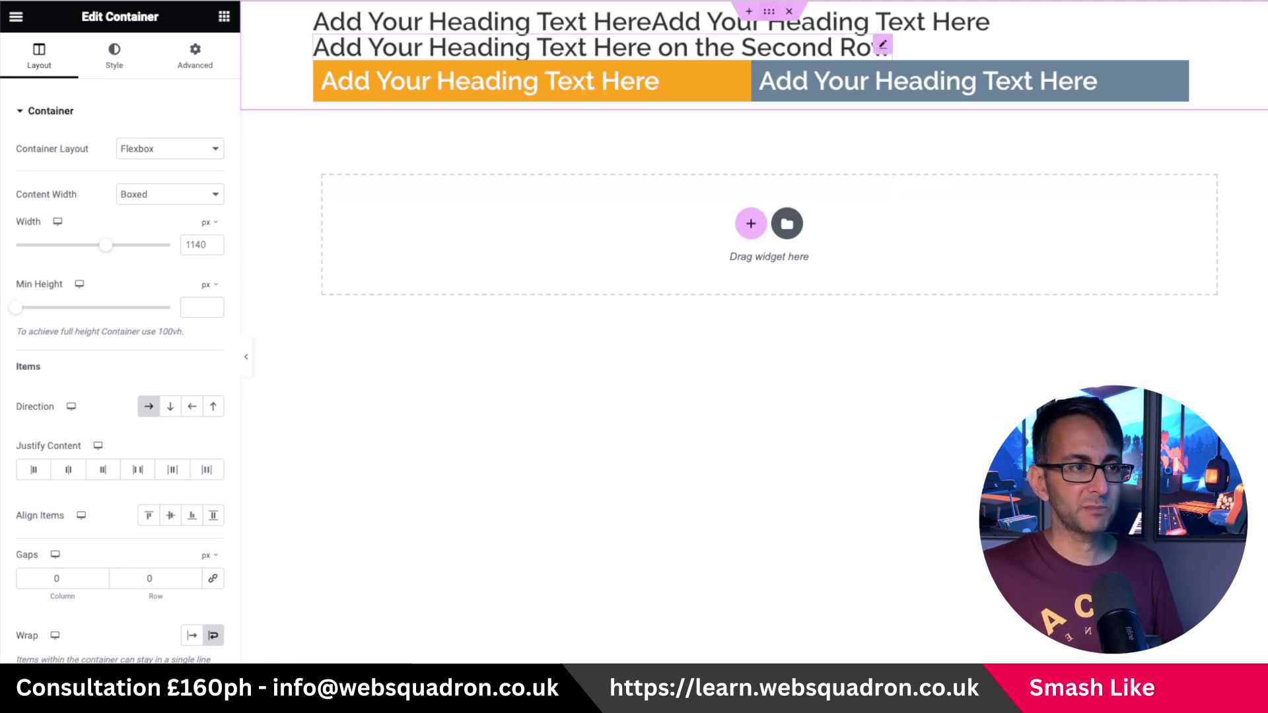
Step: Unlink the container's padding and set the top padding to 100
{"action": "left_click", "coordinate": [195, 56]}
{"action": "left_click", "coordinate": [213, 229]}
{"action": "left_click", "coordinate": [38, 229]}
{"action": "type", "text": "100"}
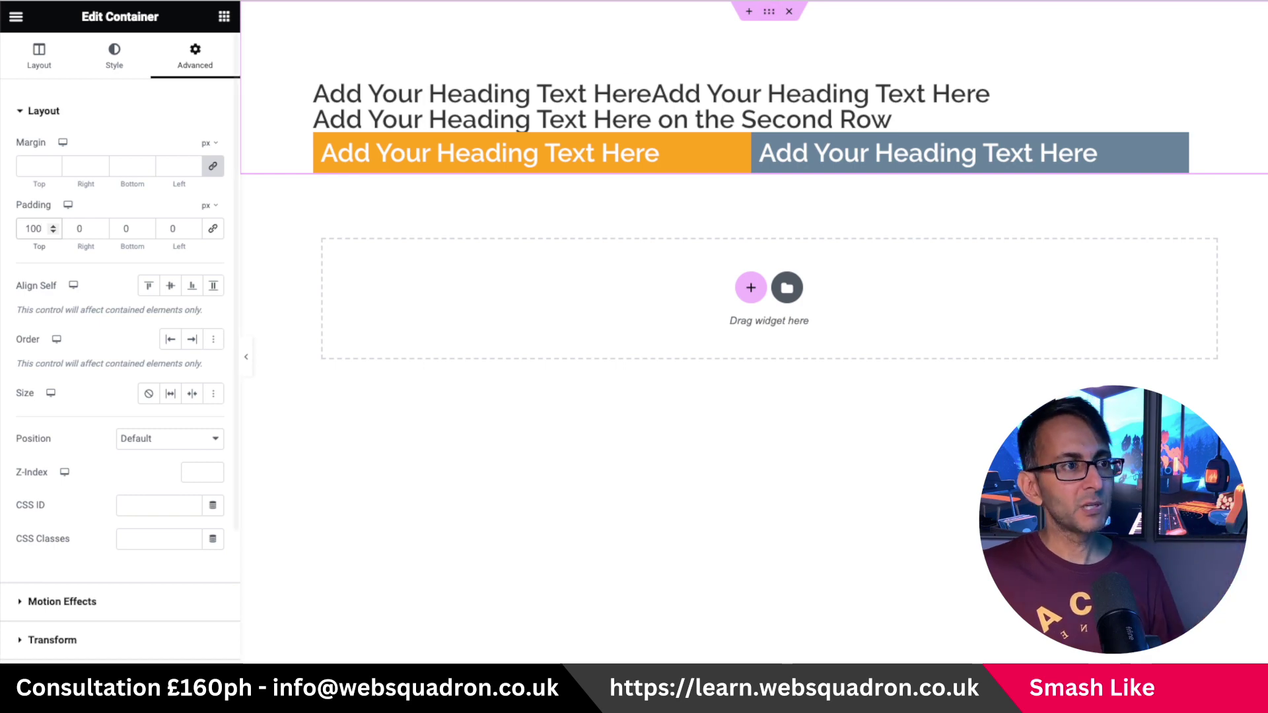
Step: Try linked gaps of 20, then reset the column and row gaps to 0
{"action": "left_click", "coordinate": [39, 56]}
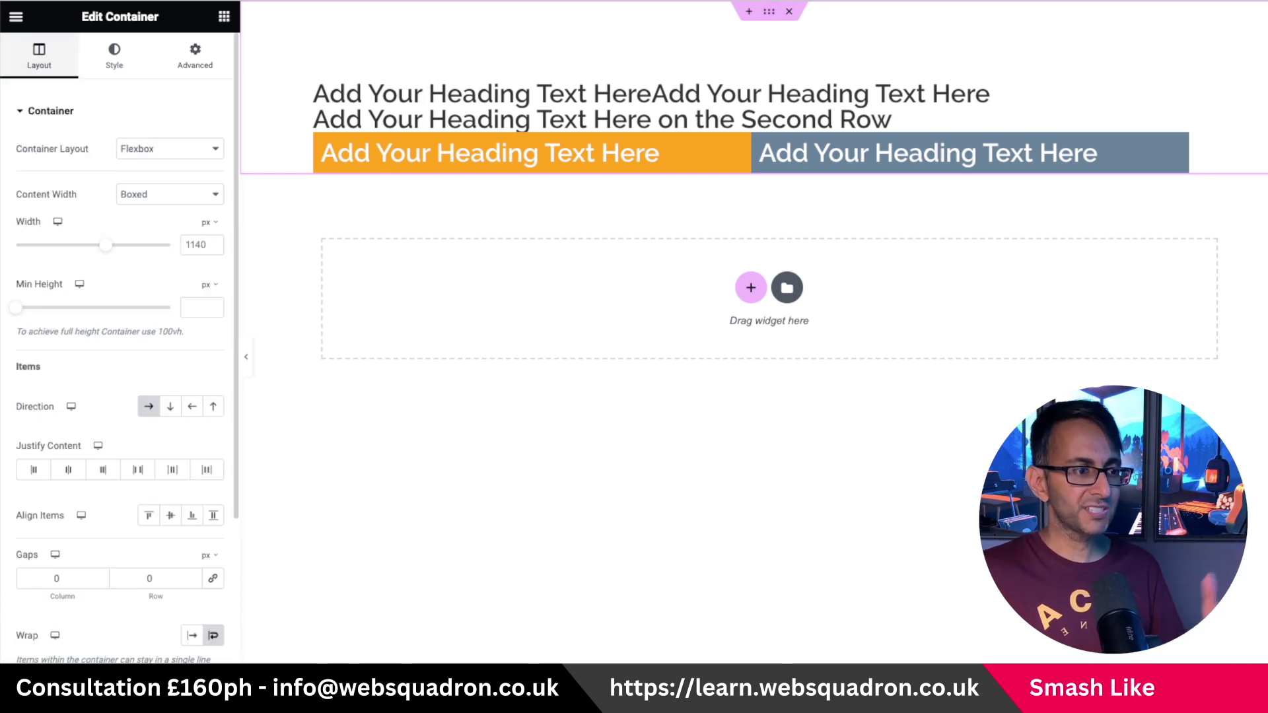
{"action": "double_click", "coordinate": [57, 579]}
{"action": "type", "text": "20"}
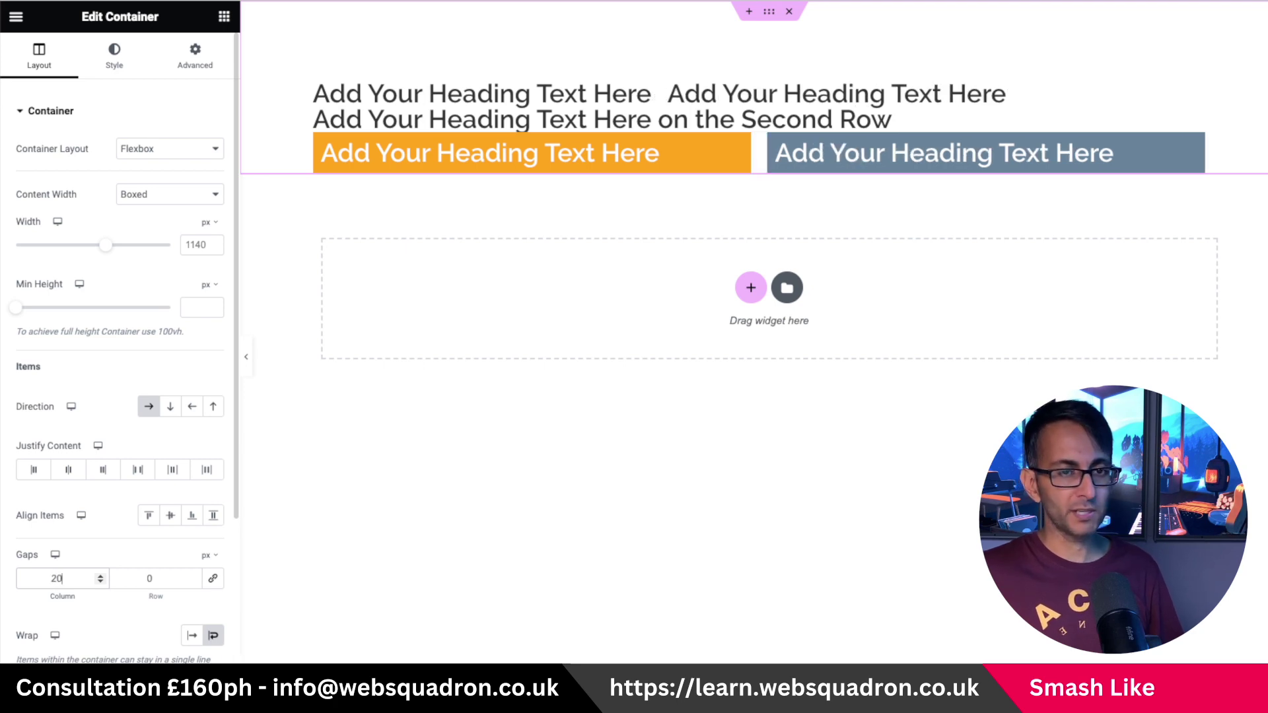
{"action": "left_click", "coordinate": [213, 578]}
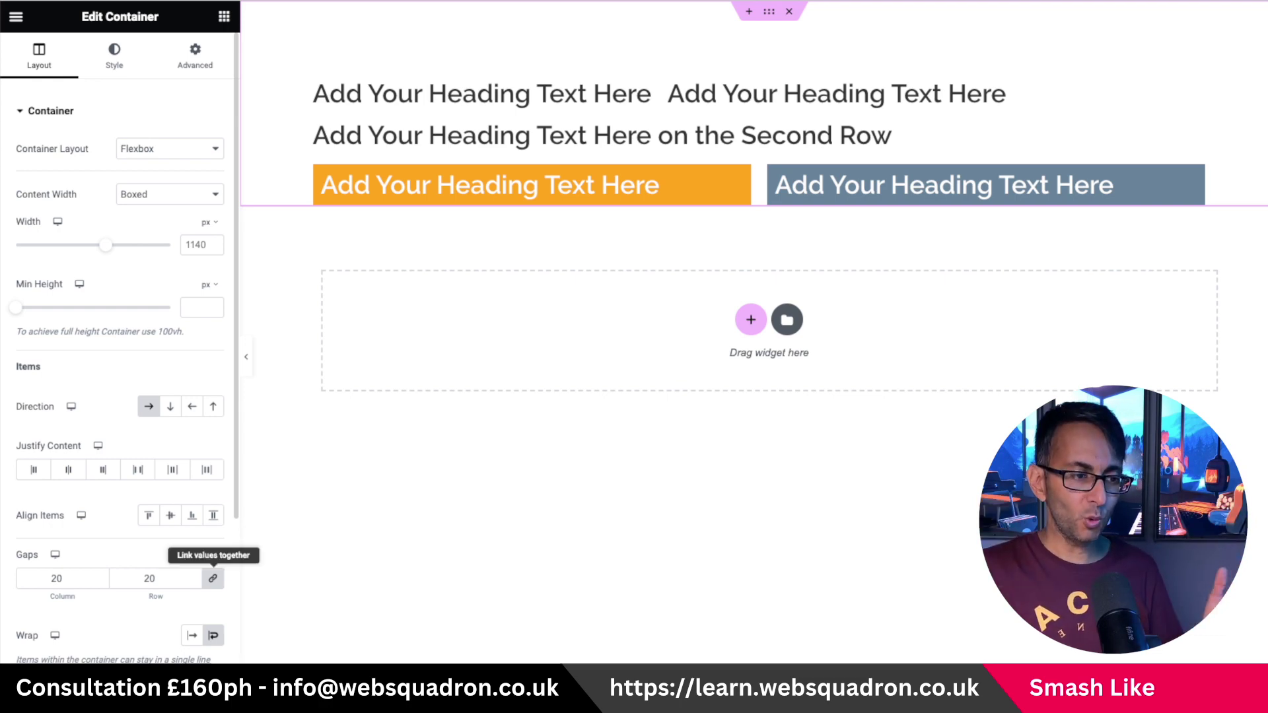
{"action": "left_click", "coordinate": [157, 578]}
{"action": "key", "text": "BackSpace"}
{"action": "key", "text": "BackSpace"}
{"action": "type", "text": "0"}
{"action": "left_click", "coordinate": [65, 578]}
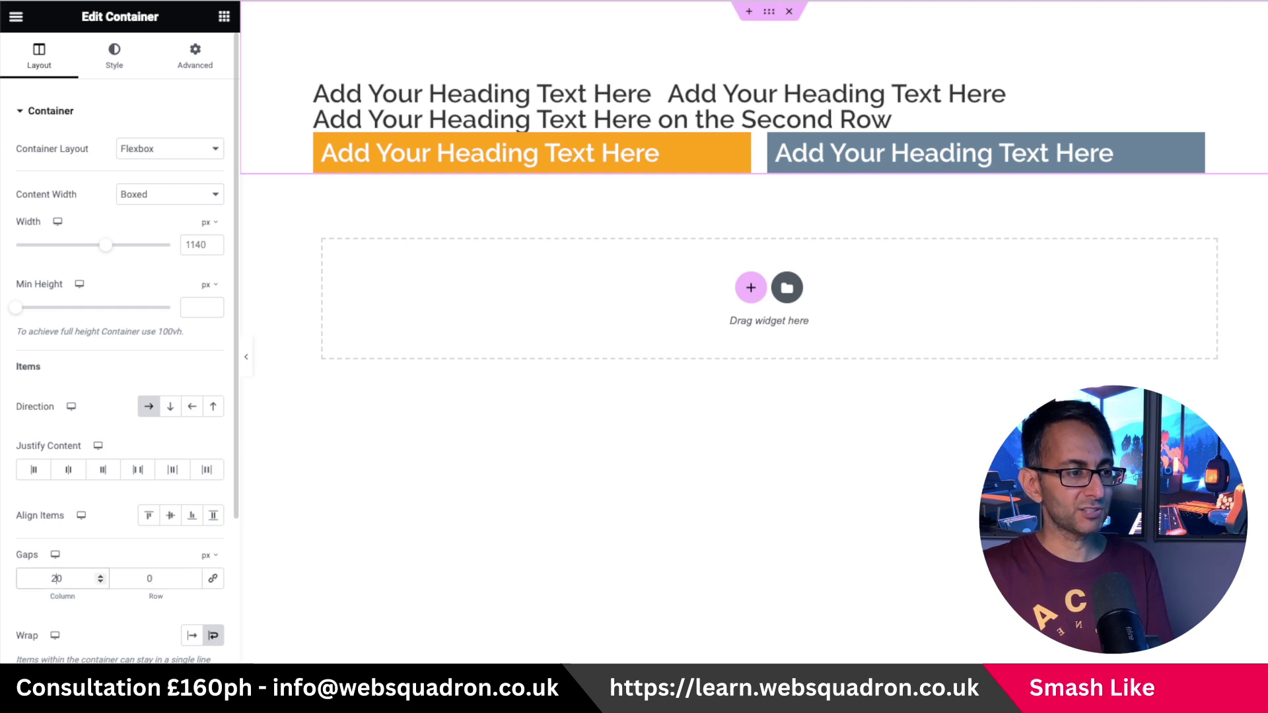
{"action": "key", "text": "BackSpace"}
{"action": "key", "text": "BackSpace"}
{"action": "type", "text": "0"}
{"action": "left_click", "coordinate": [224, 17]}
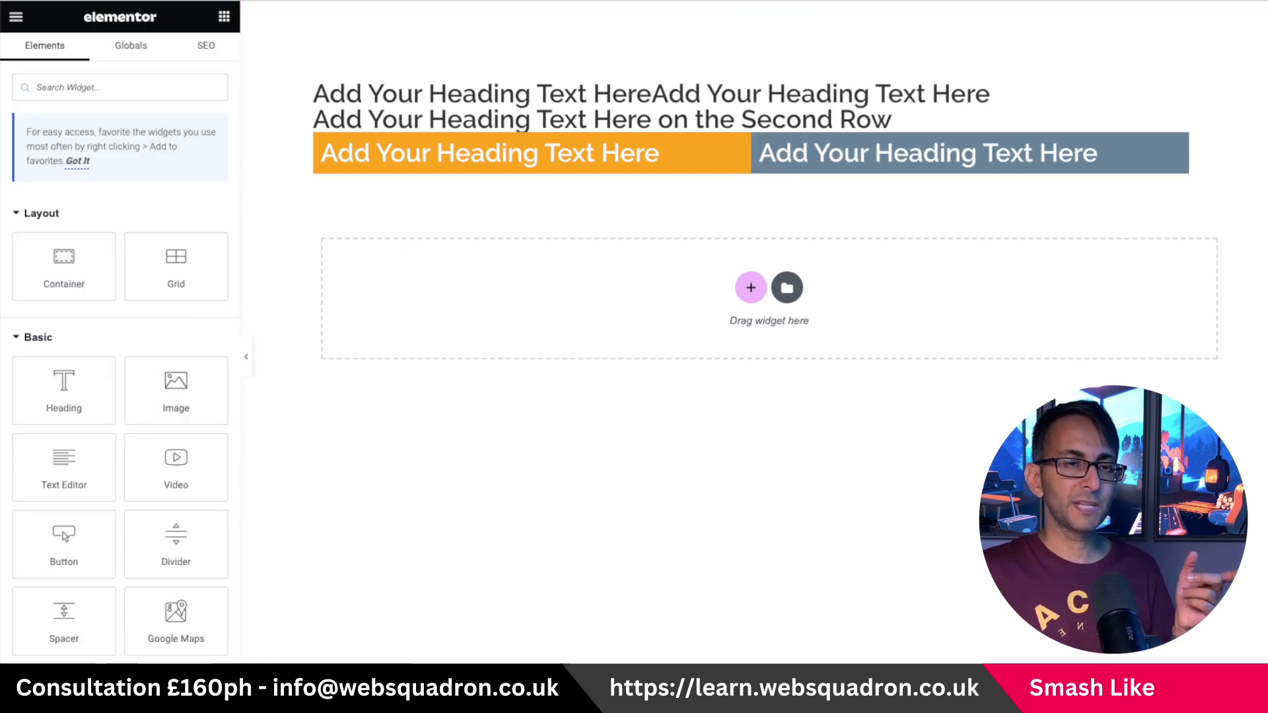
Step: In Site Settings > Layout, set the default column gap to 0 then 20, with gaps linked
{"action": "left_click", "coordinate": [16, 16]}
{"action": "left_click", "coordinate": [82, 90]}
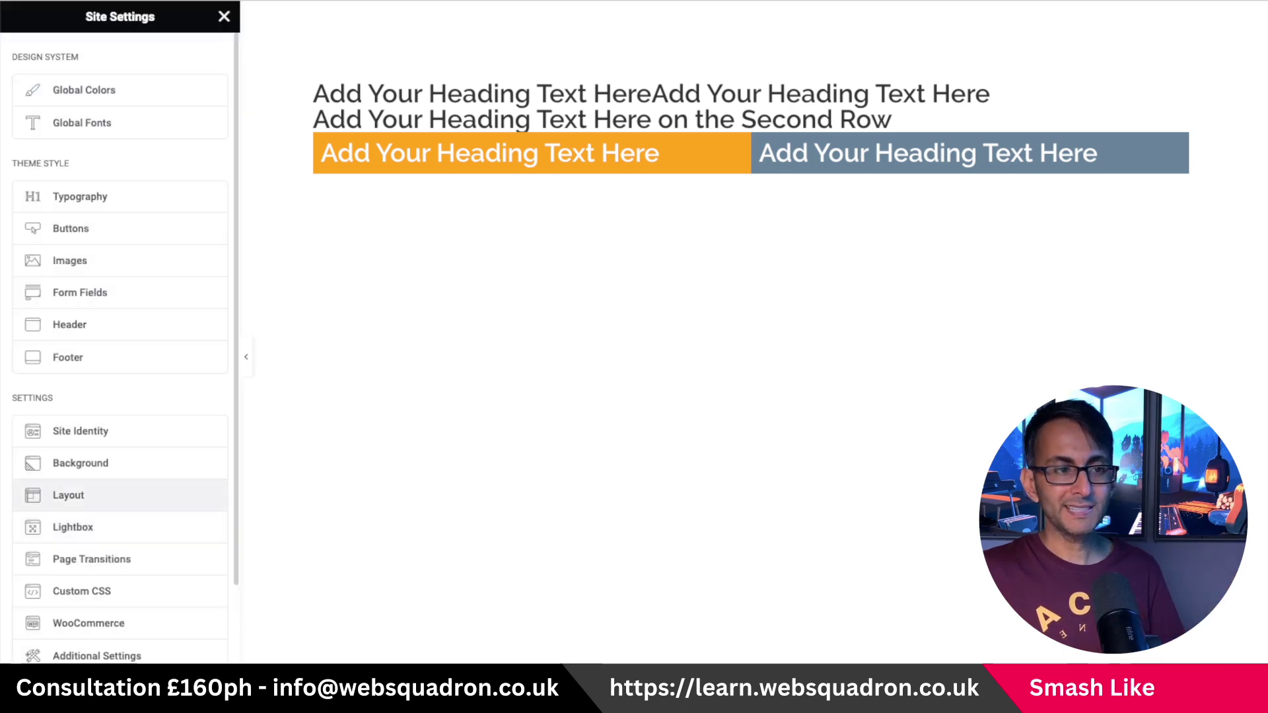
{"action": "left_click", "coordinate": [66, 492]}
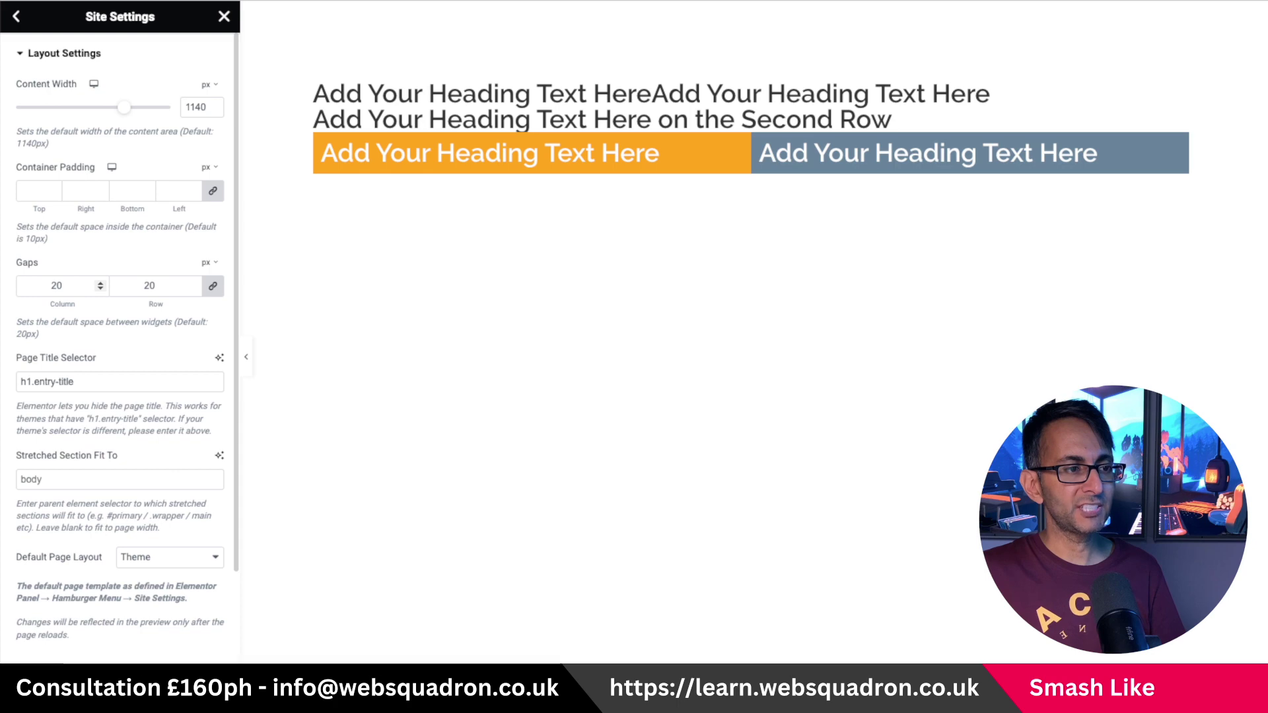
{"action": "left_click", "coordinate": [213, 285]}
{"action": "left_click", "coordinate": [213, 286]}
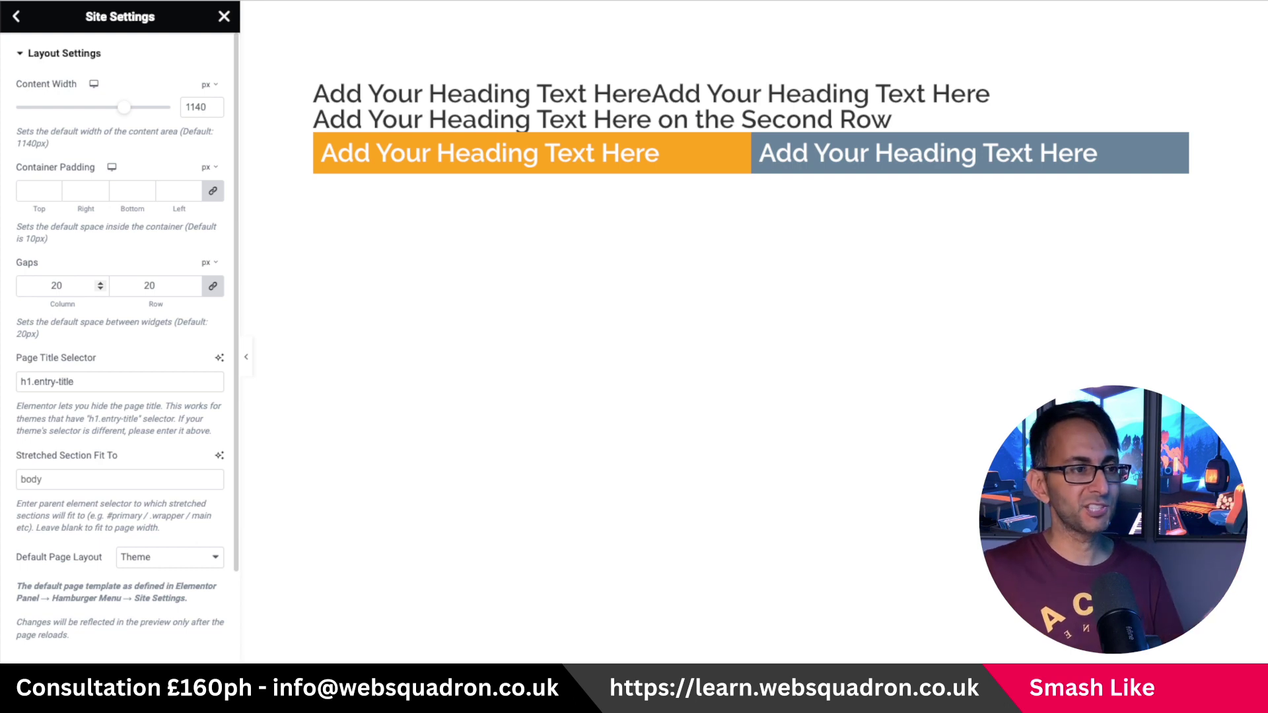
{"action": "double_click", "coordinate": [56, 286]}
{"action": "type", "text": "0"}
{"action": "key", "text": "BackSpace"}
{"action": "type", "text": "20"}
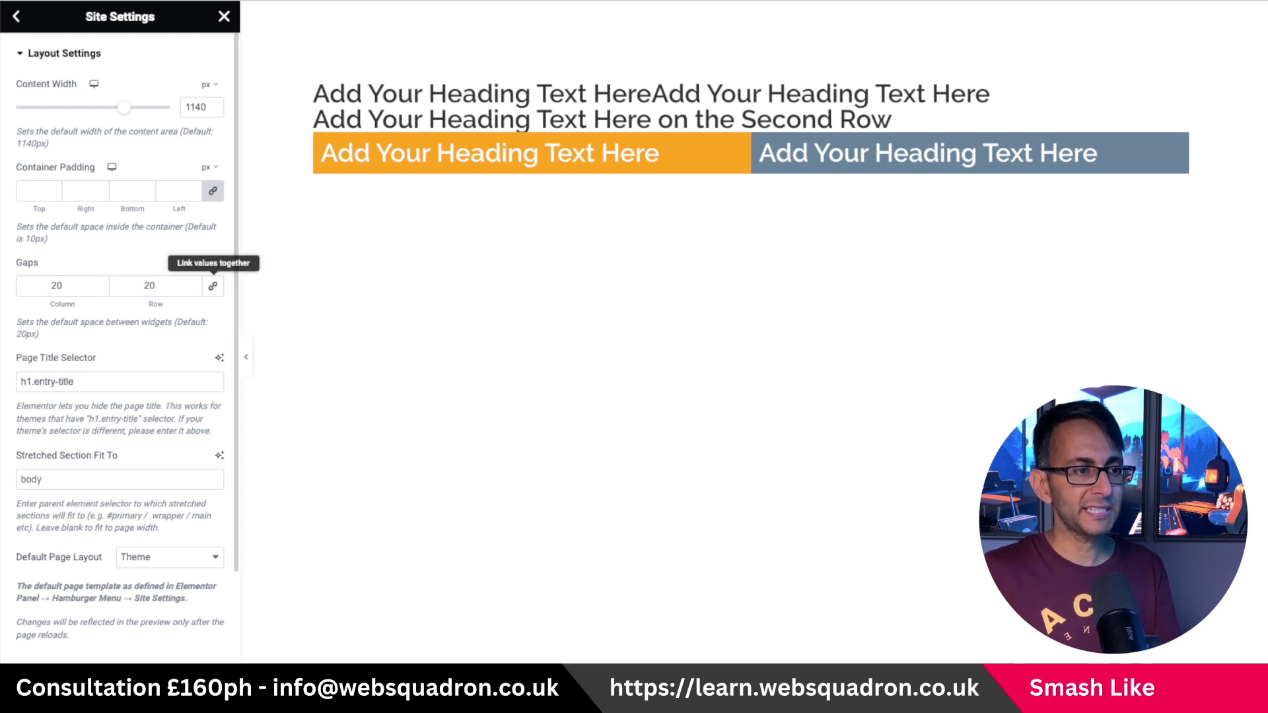
{"action": "left_click", "coordinate": [212, 286]}
{"action": "left_click", "coordinate": [213, 286]}
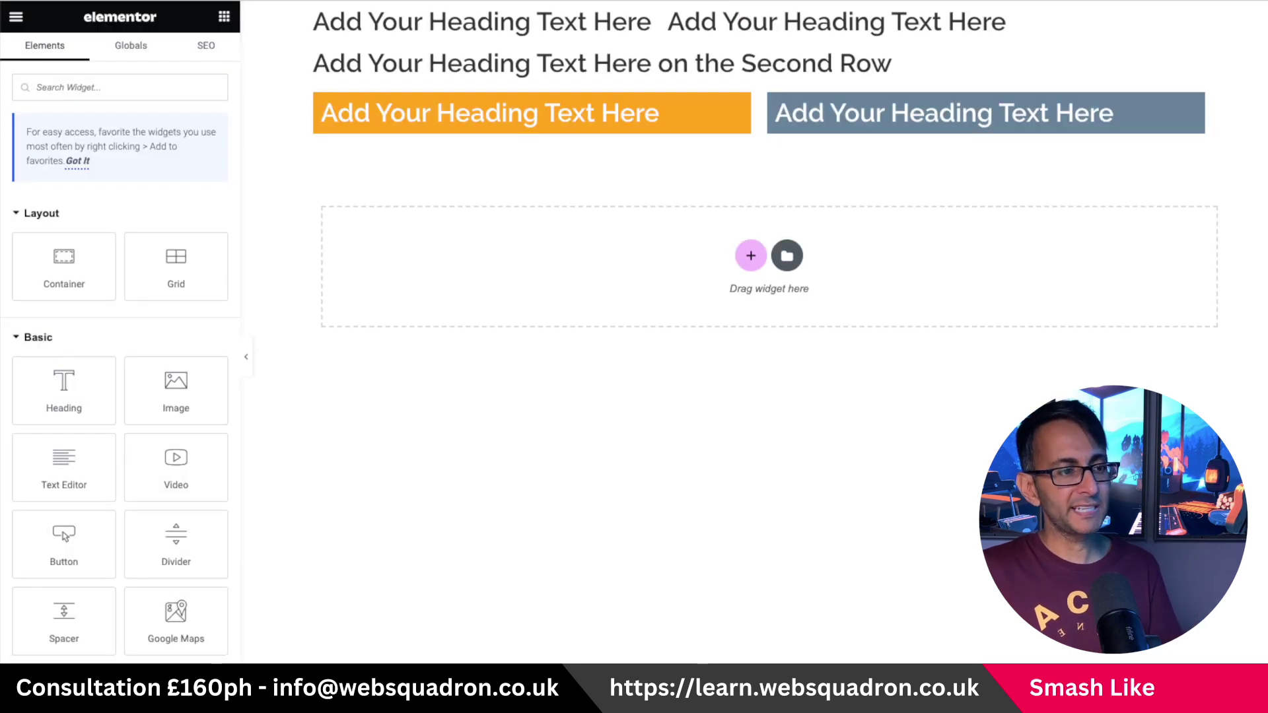
Step: Set the top container's row gap to 60 px, keeping the column gap at 20
{"action": "left_click", "coordinate": [769, 11]}
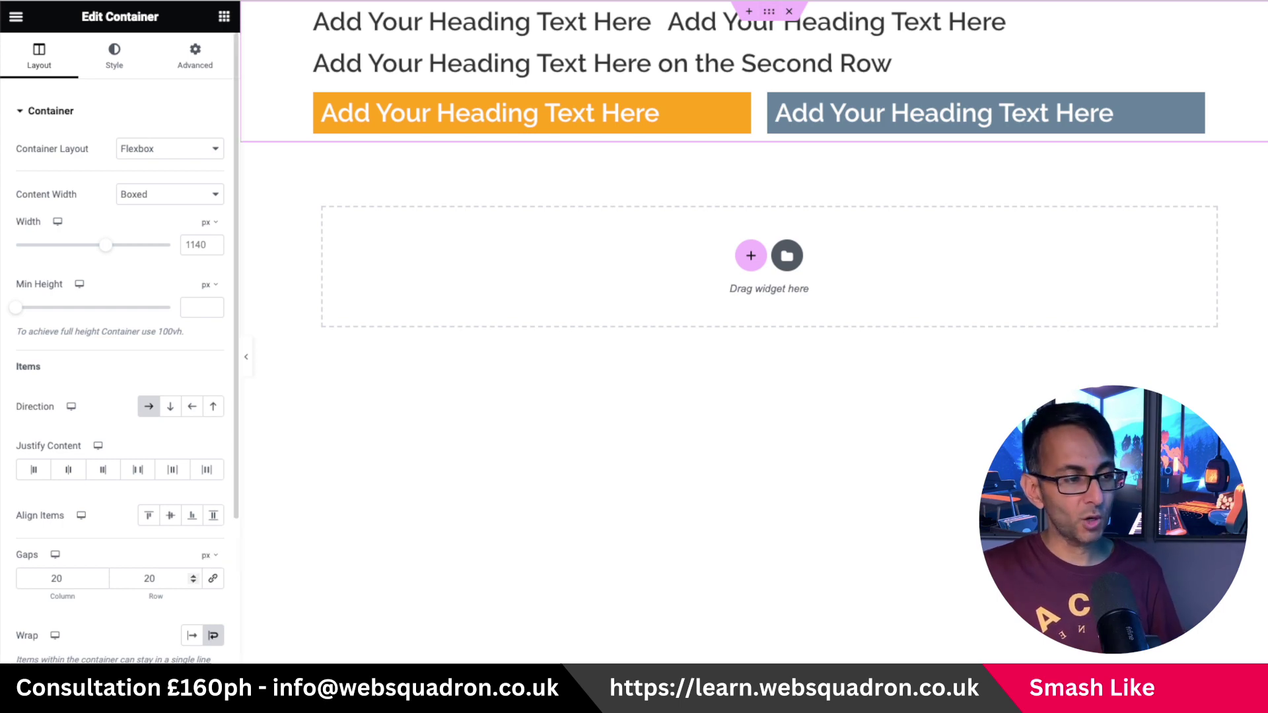
{"action": "double_click", "coordinate": [149, 578]}
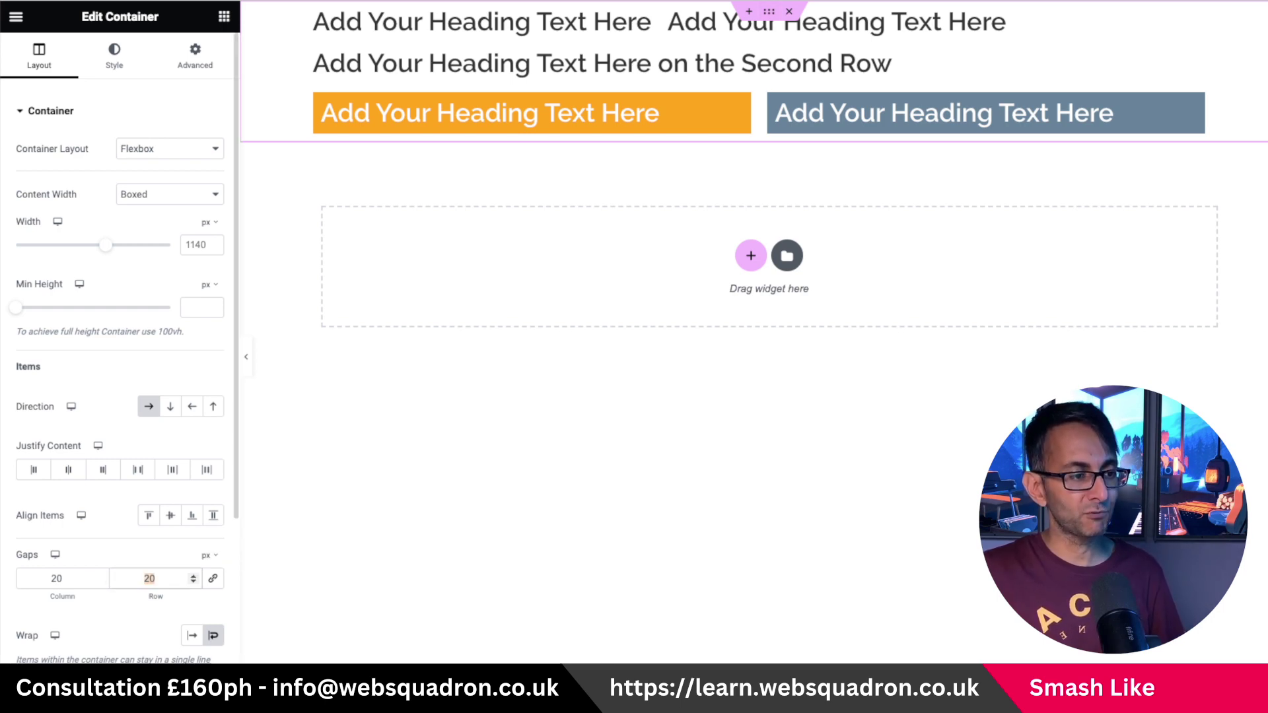
{"action": "type", "text": "60"}
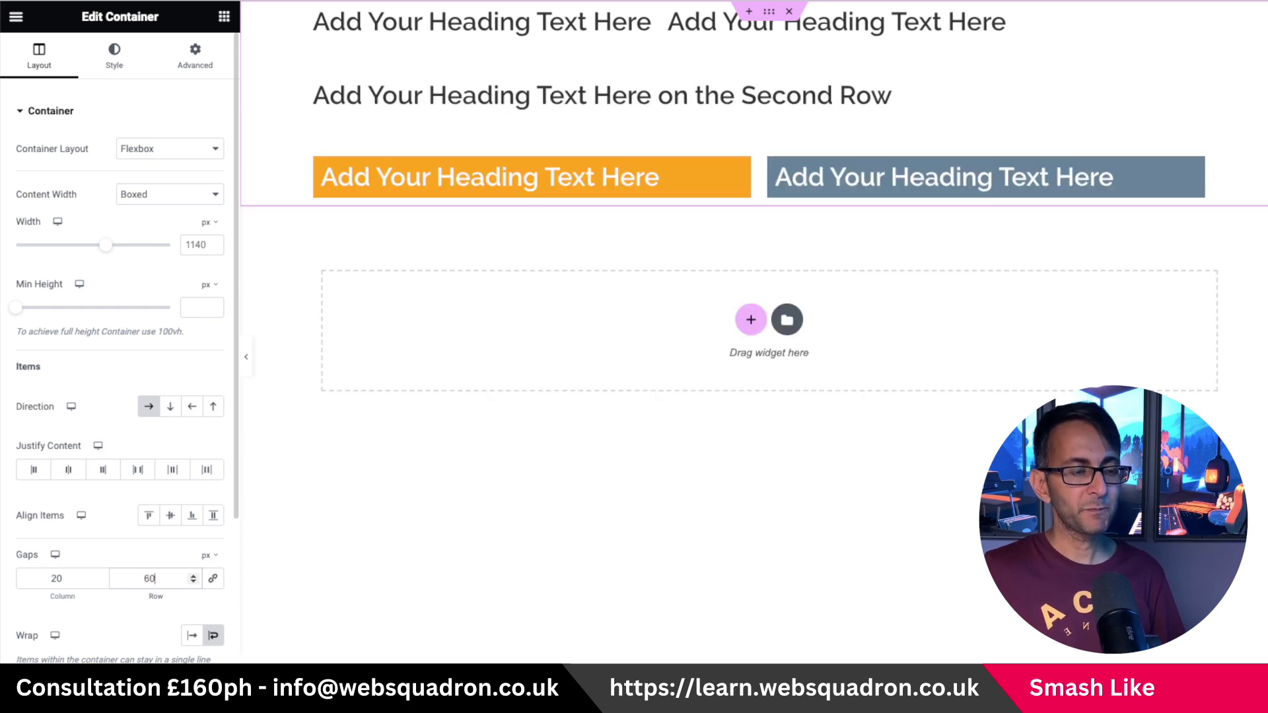
{"action": "left_click", "coordinate": [751, 319]}
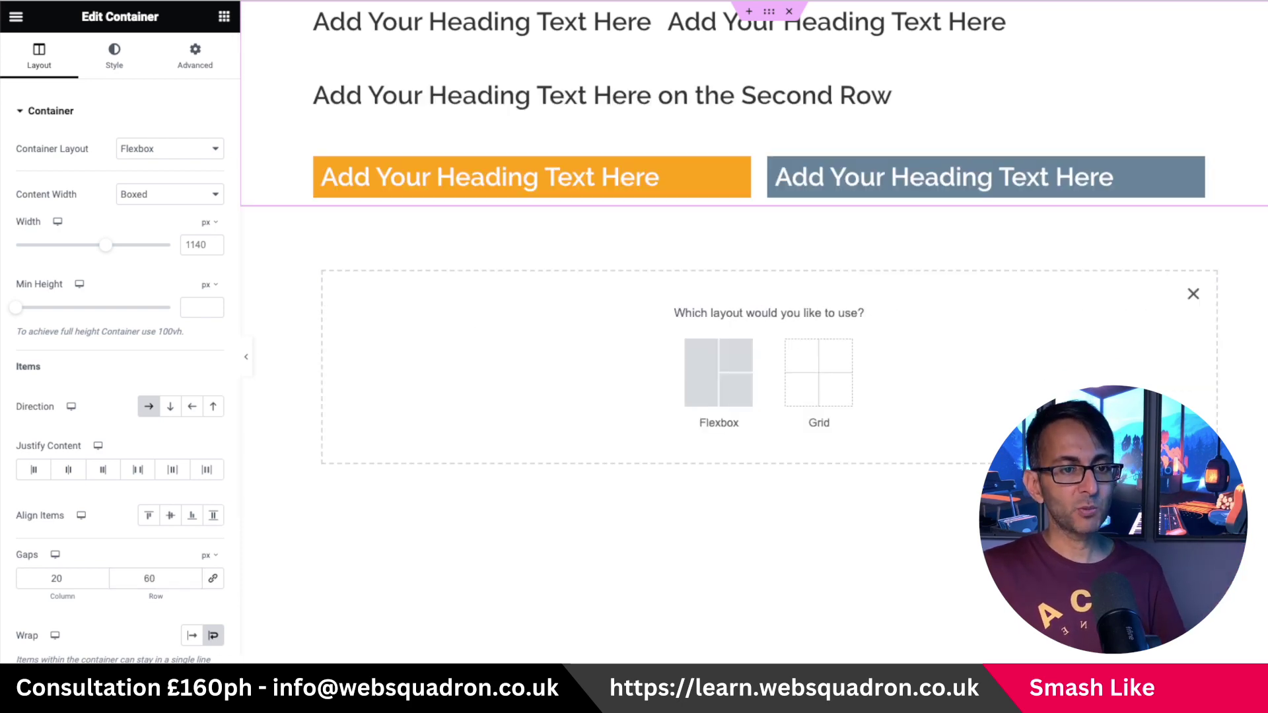
Step: Add a single-column flexbox container and save 50 px as the site's default gaps
{"action": "left_click", "coordinate": [719, 372]}
{"action": "left_click", "coordinate": [549, 354]}
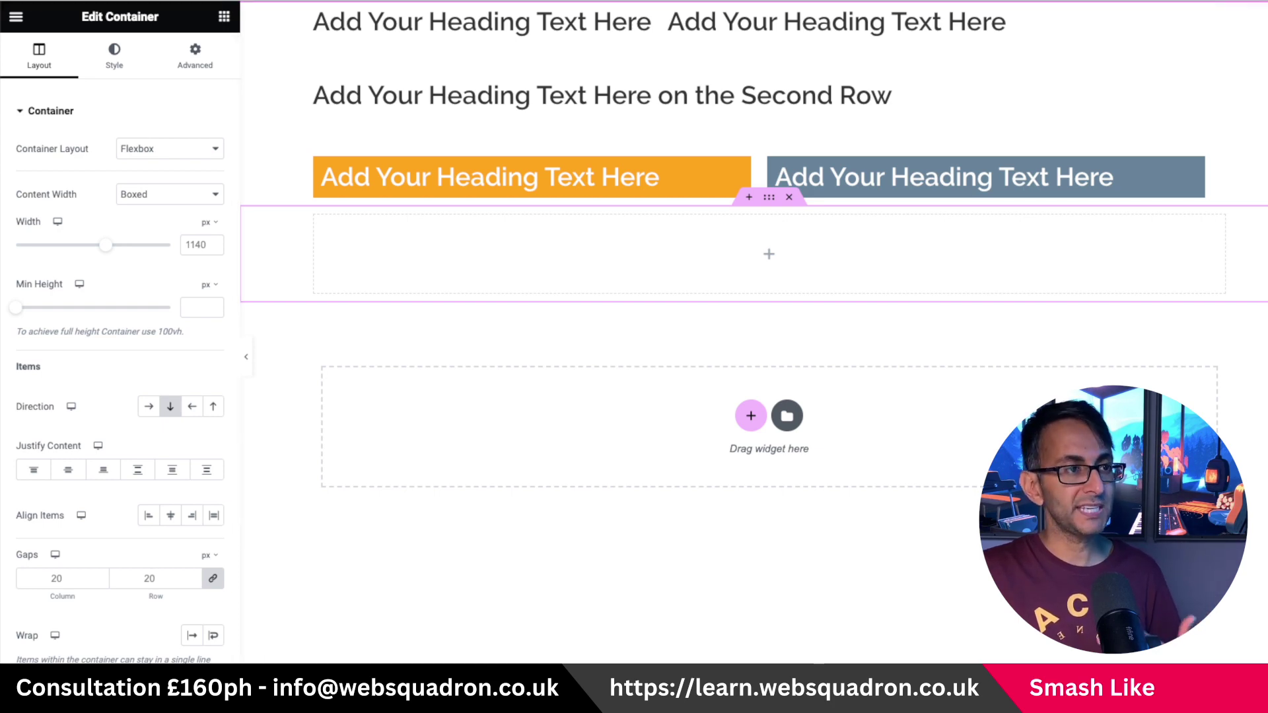
{"action": "left_click", "coordinate": [16, 18]}
{"action": "left_click", "coordinate": [82, 90]}
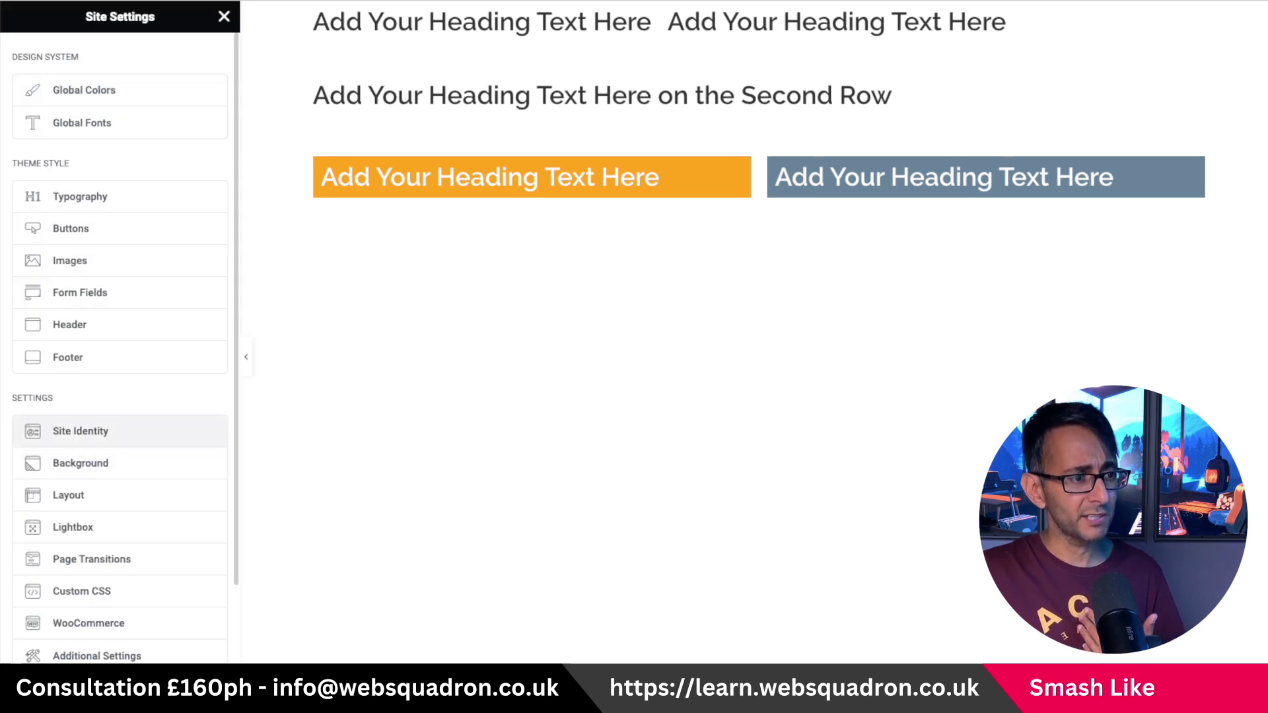
{"action": "left_click", "coordinate": [69, 494]}
{"action": "double_click", "coordinate": [60, 286]}
{"action": "type", "text": "50"}
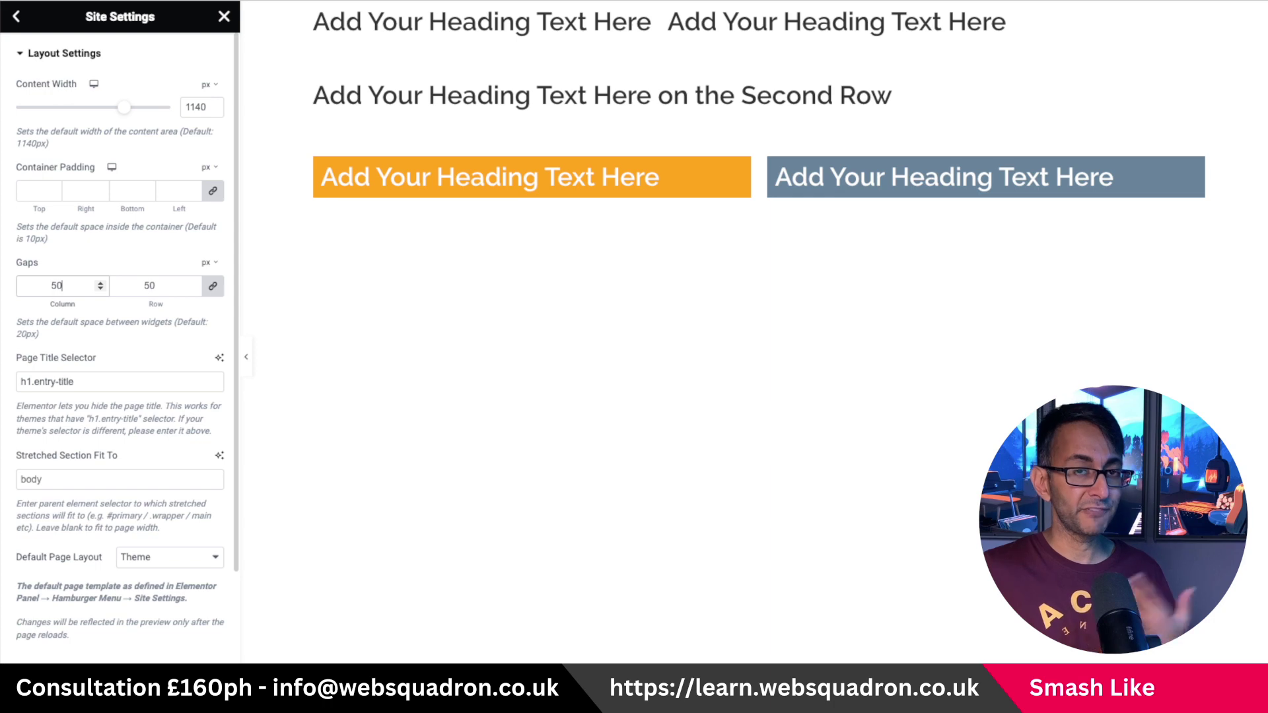
{"action": "left_click", "coordinate": [185, 694]}
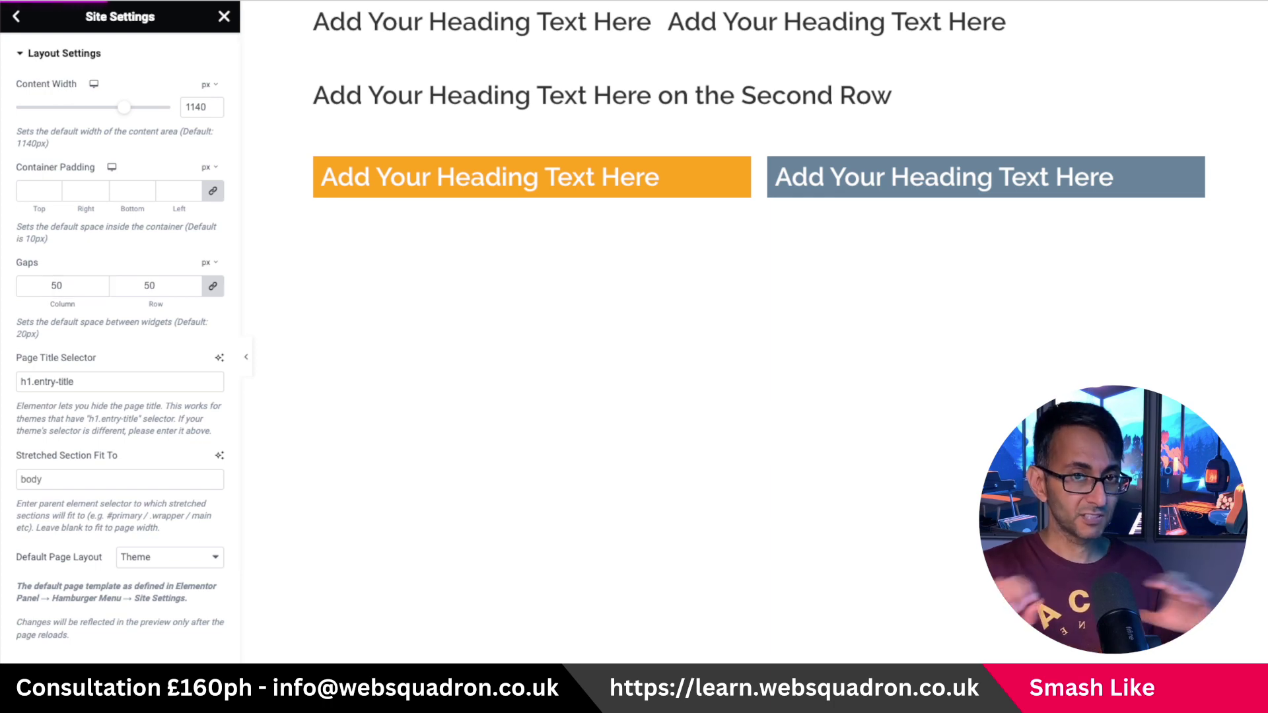
{"action": "left_click", "coordinate": [224, 16]}
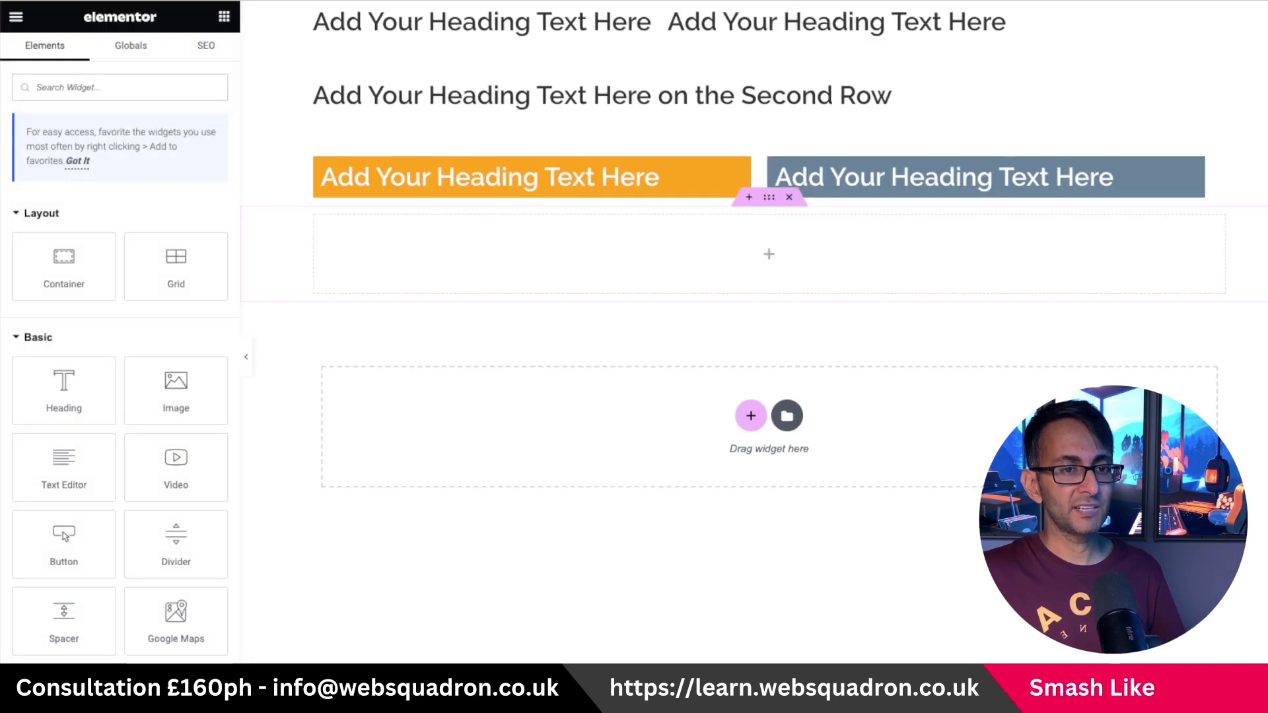
Step: Replace the empty container with a single-column flexbox holding a heading and its duplicate
{"action": "left_click", "coordinate": [789, 198]}
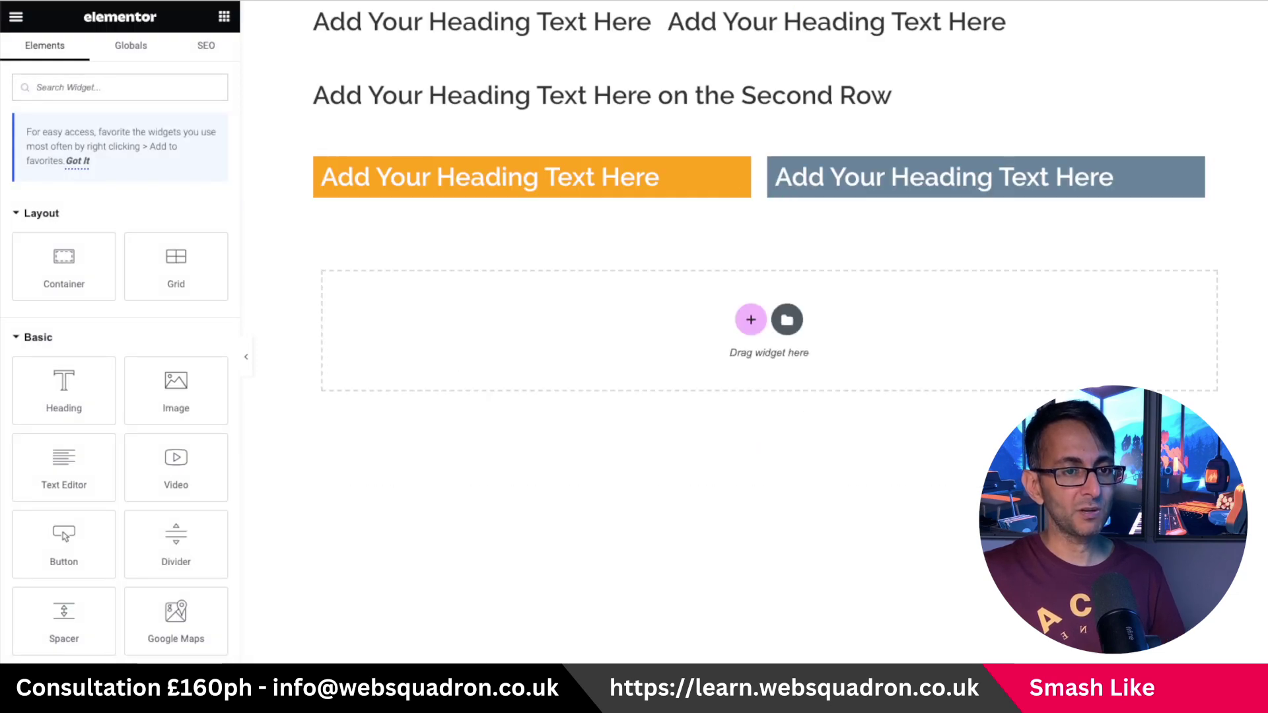
{"action": "left_click", "coordinate": [751, 320]}
{"action": "left_click", "coordinate": [721, 371]}
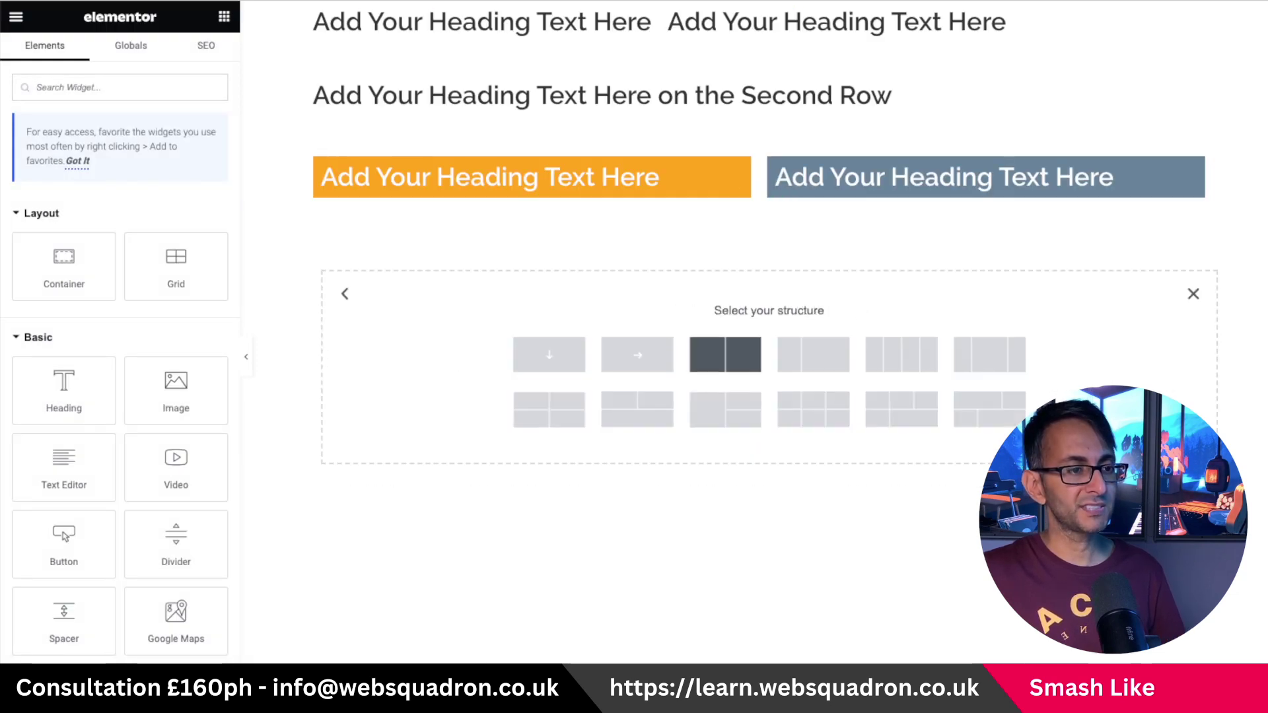
{"action": "left_click", "coordinate": [548, 354]}
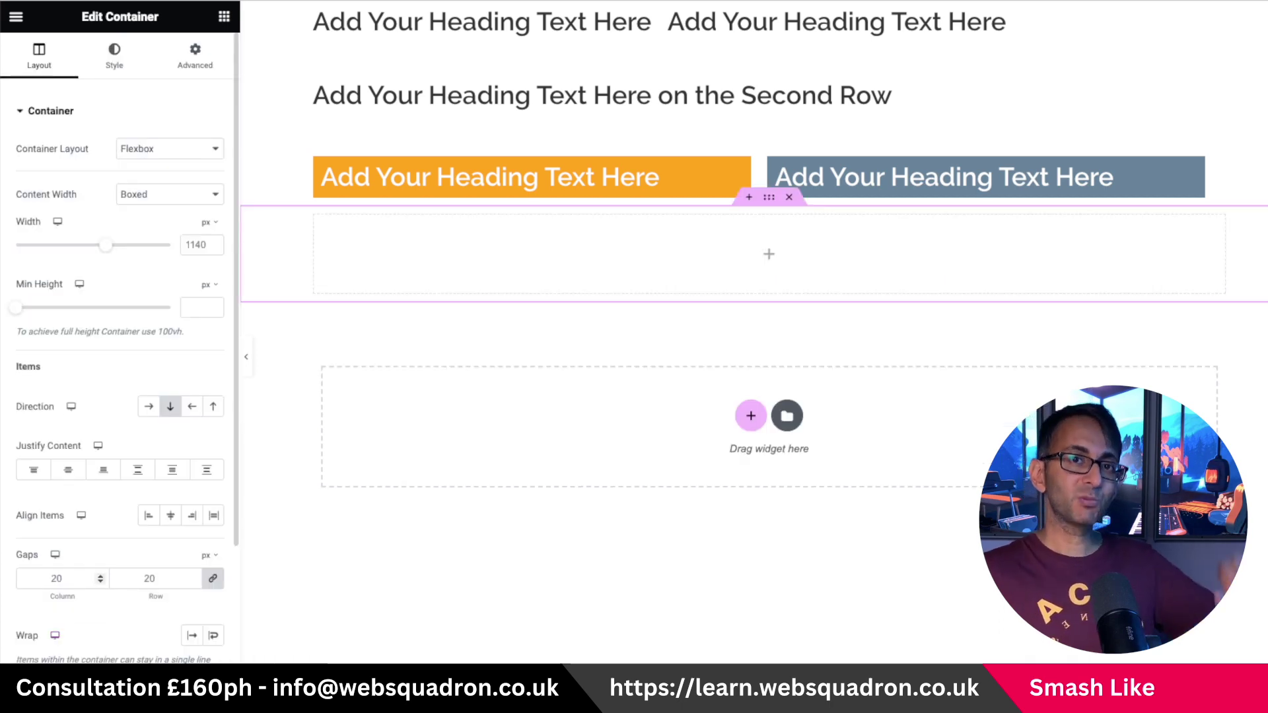
{"action": "left_click", "coordinate": [224, 16]}
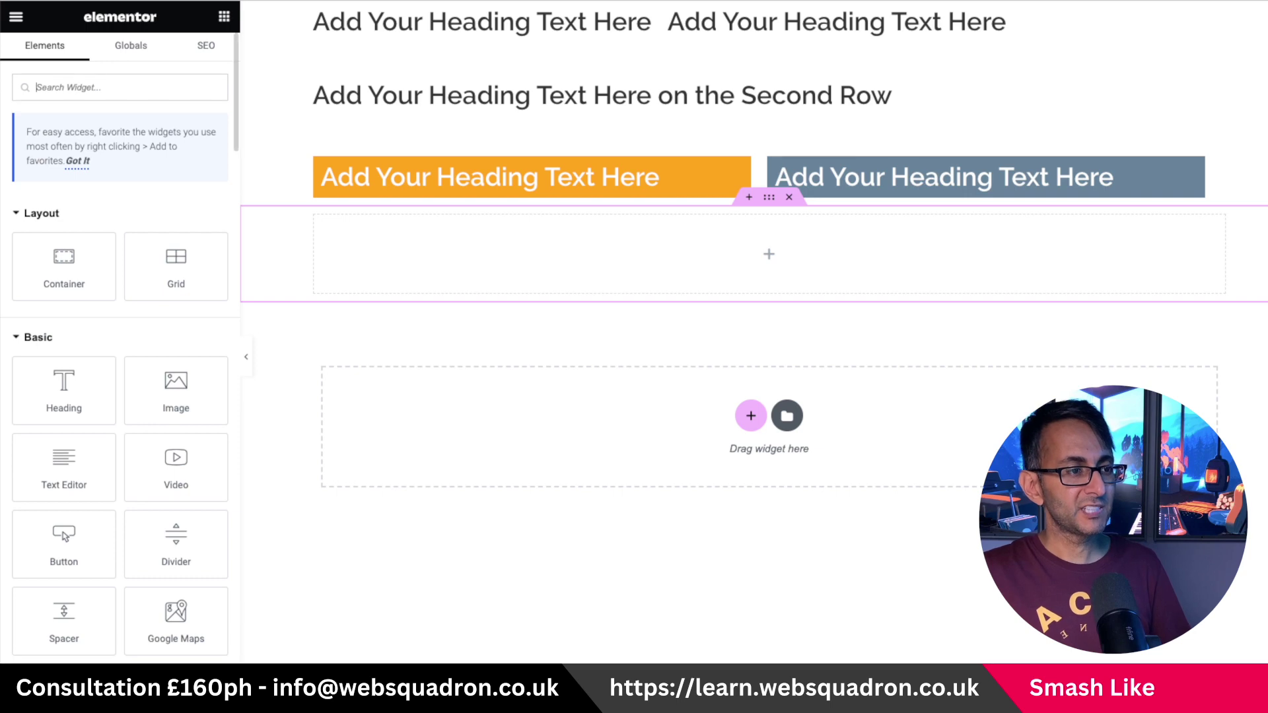
{"action": "left_click", "coordinate": [75, 380]}
{"action": "right_click", "coordinate": [484, 229]}
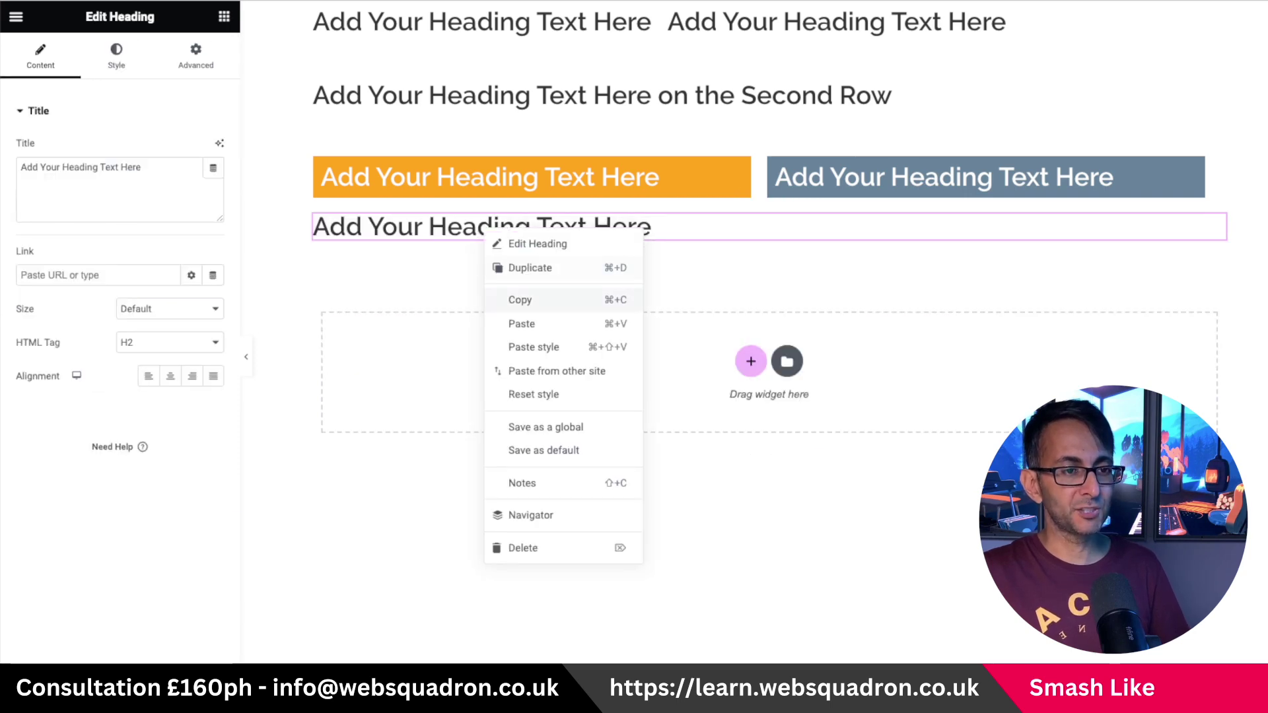
{"action": "left_click", "coordinate": [530, 267]}
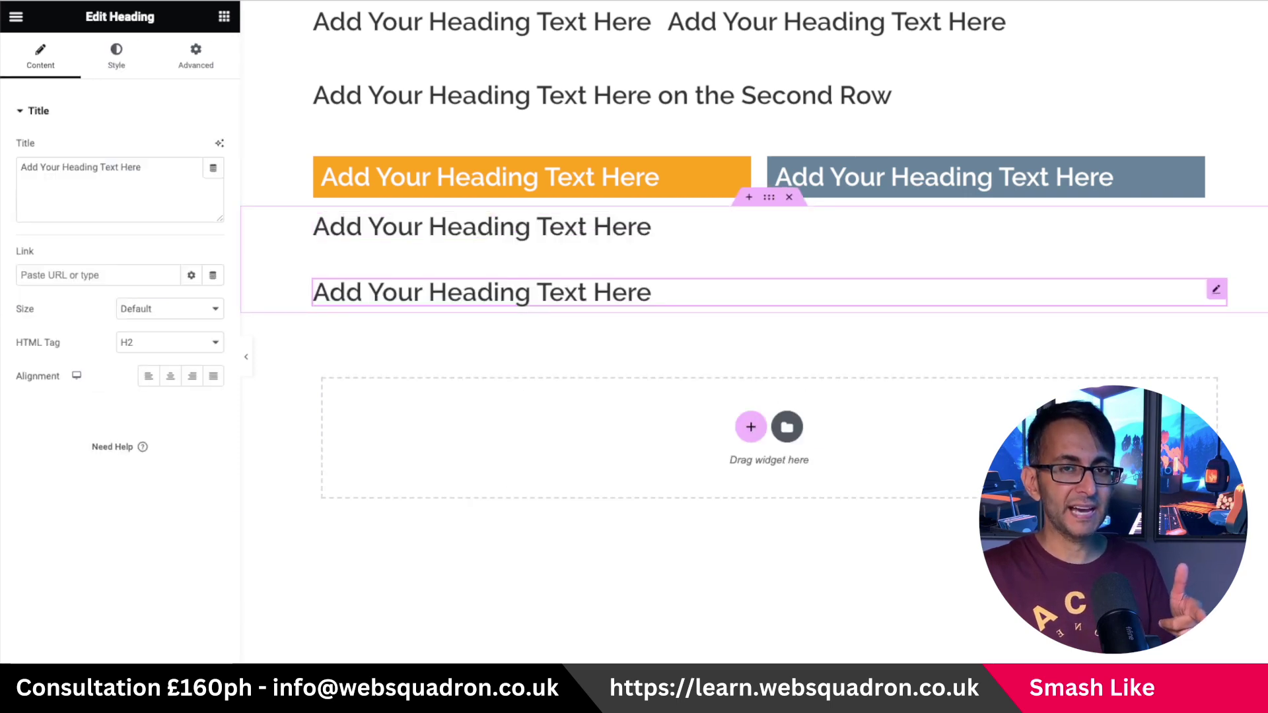
Step: Set the top container's row gap back to 20 px
{"action": "left_click", "coordinate": [769, 11]}
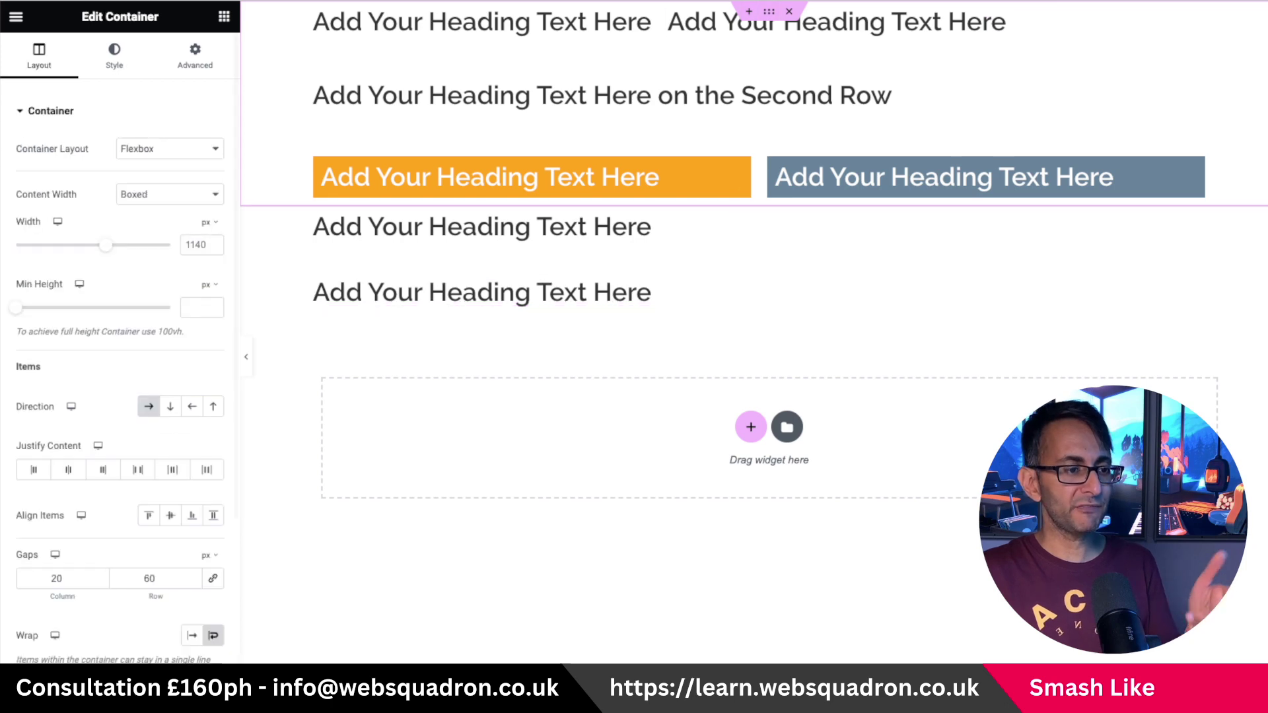
{"action": "double_click", "coordinate": [150, 579]}
{"action": "type", "text": "20"}
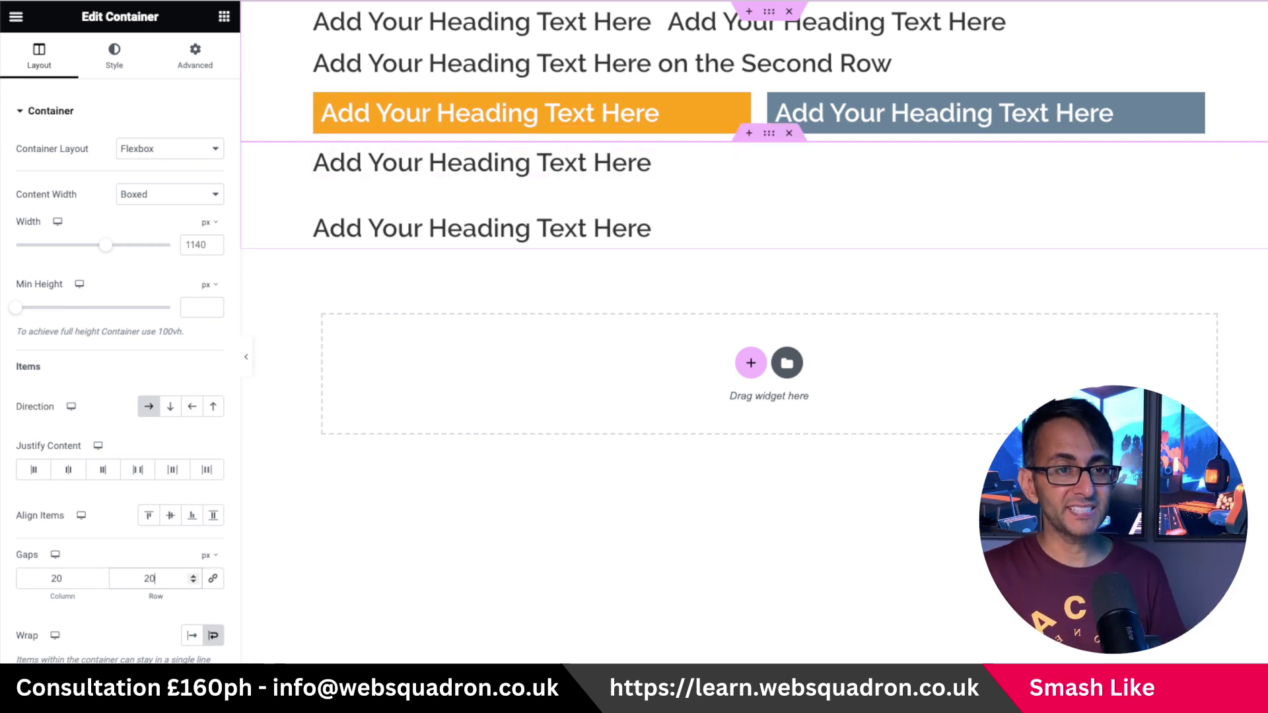
Step: Unlink the lower container's gaps and set its row gap to 20 px
{"action": "left_click", "coordinate": [769, 133]}
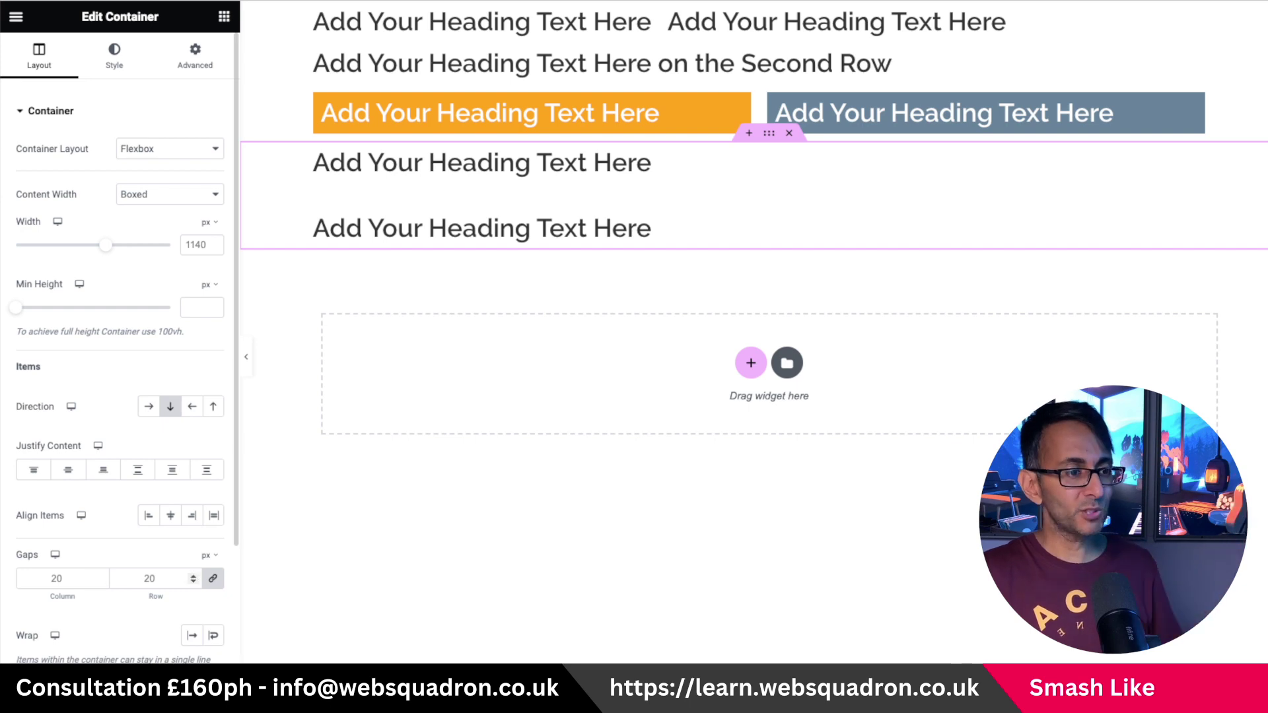
{"action": "left_click", "coordinate": [213, 579]}
{"action": "double_click", "coordinate": [151, 578]}
{"action": "type", "text": "20"}
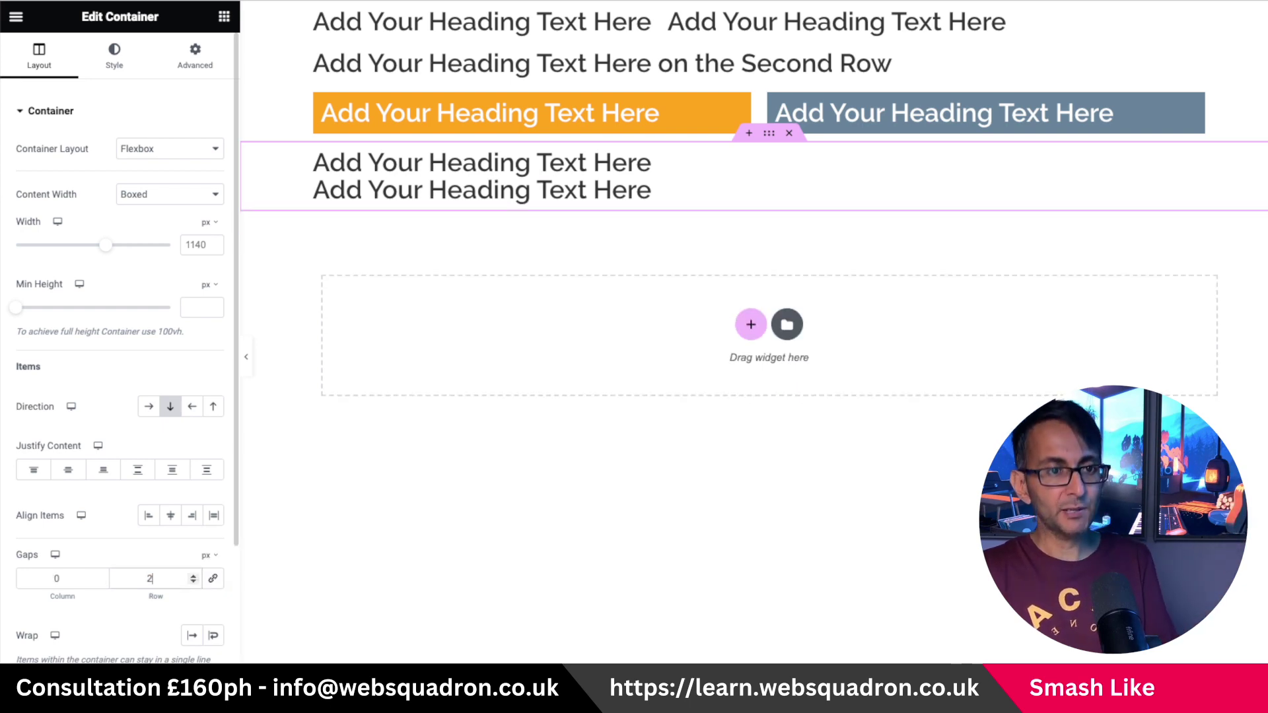